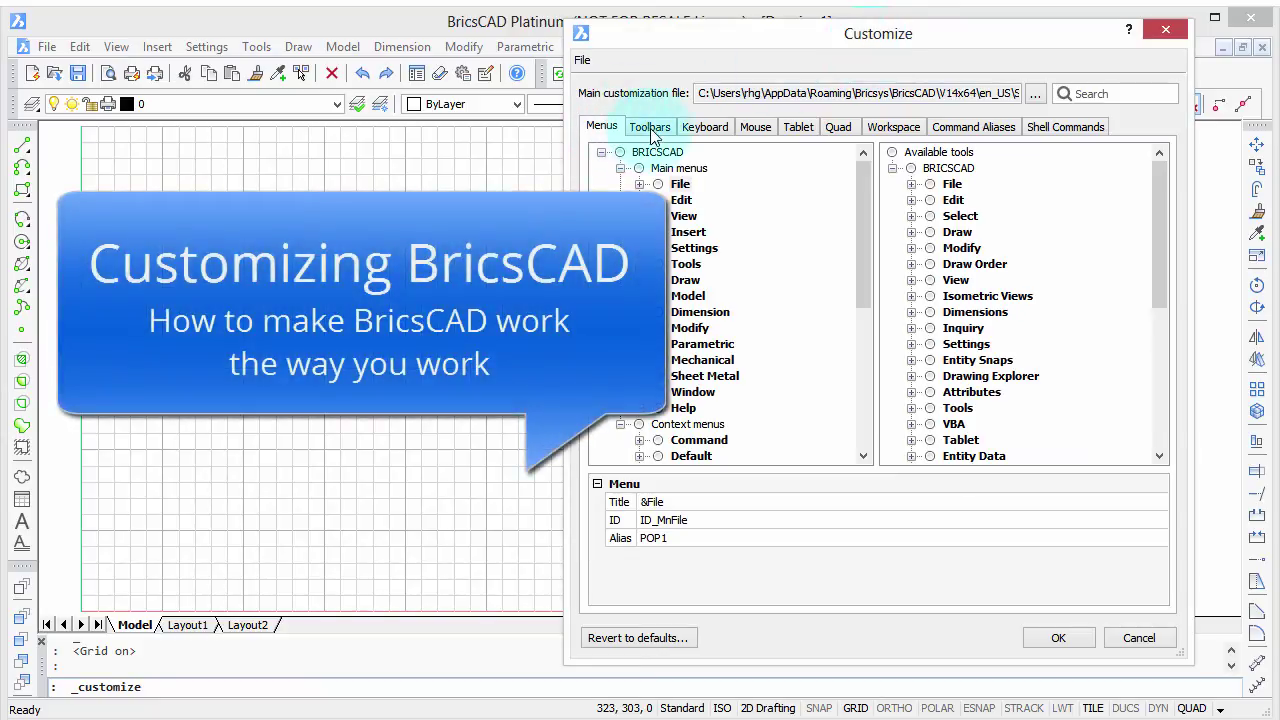
Look through the Toolbars, Keyboard, Mouse, Quad and Workspace customization tabs.
{"action": "left_click", "coordinate": [651, 128]}
{"action": "left_click", "coordinate": [704, 128]}
{"action": "left_click", "coordinate": [752, 130]}
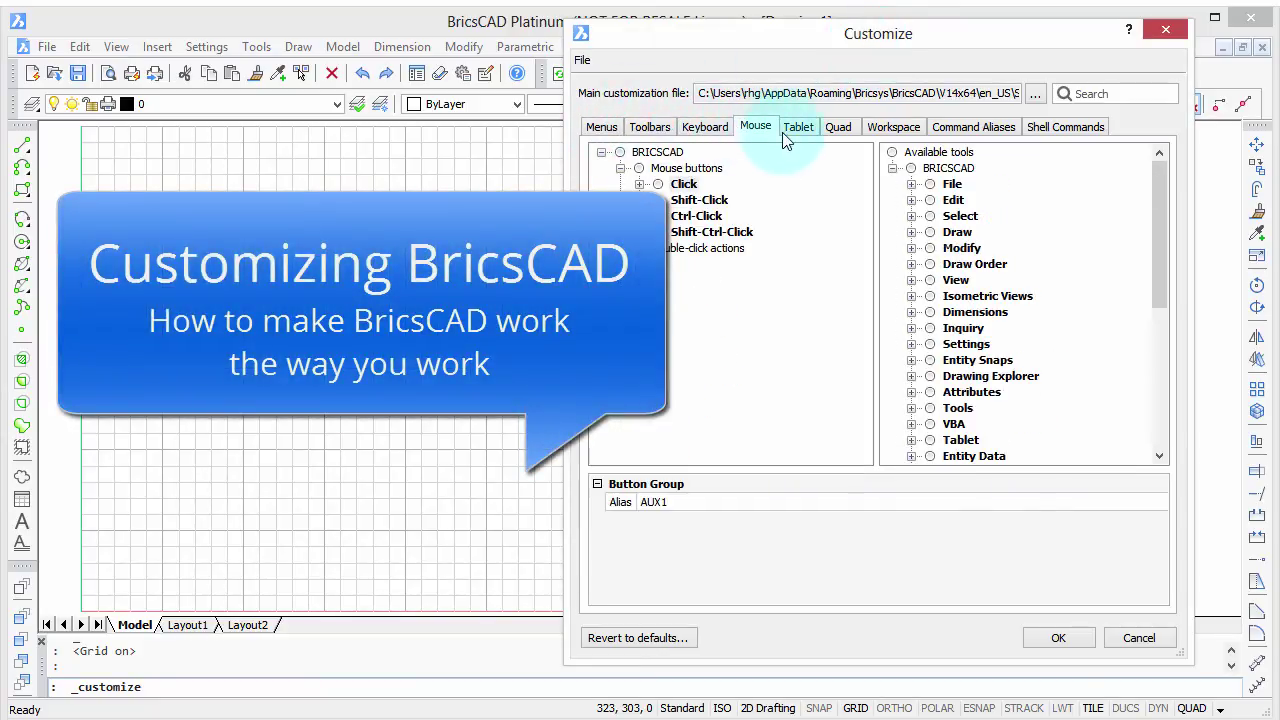
{"action": "left_click", "coordinate": [838, 130]}
{"action": "left_click", "coordinate": [884, 130]}
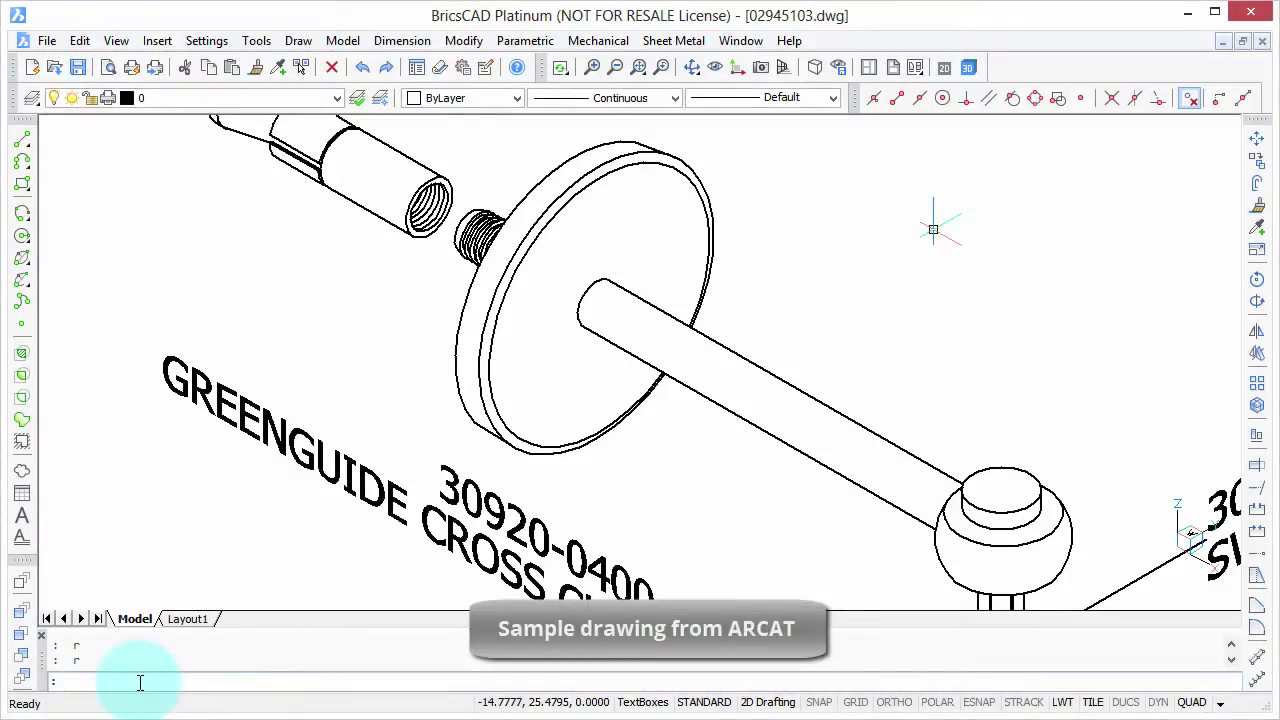
{"action": "key", "text": "F2"}
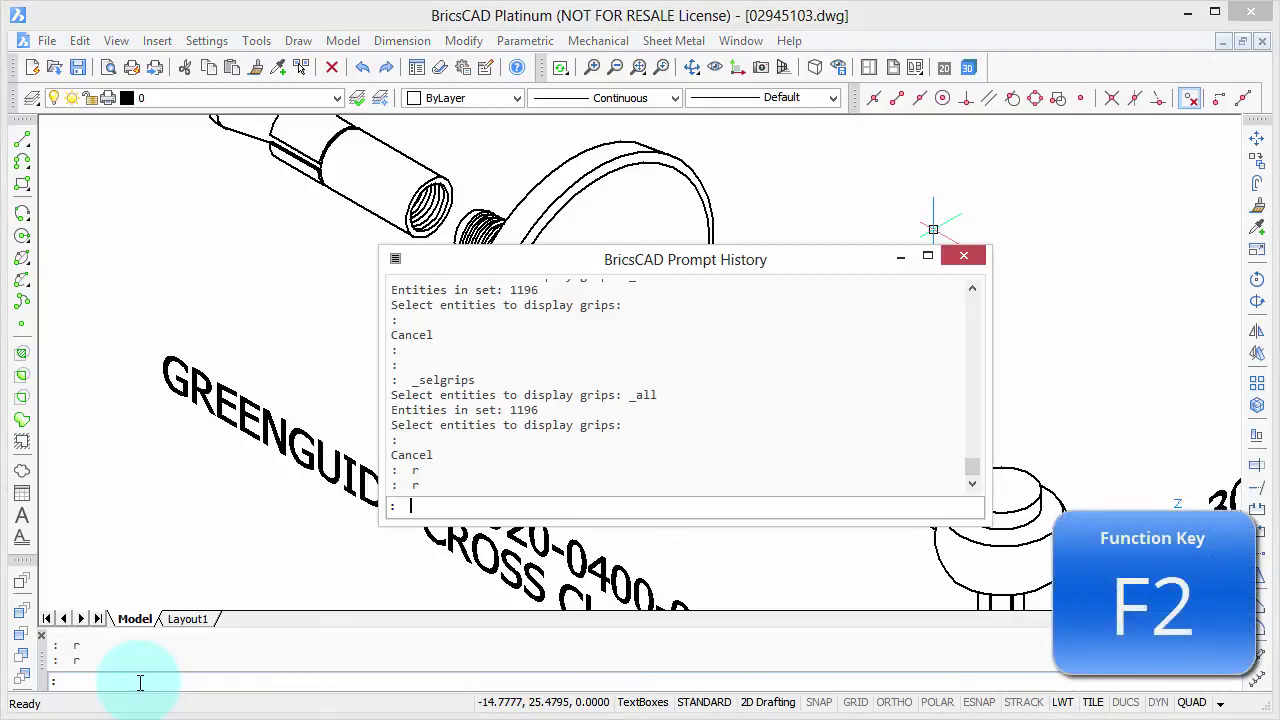
{"action": "key", "text": "F2"}
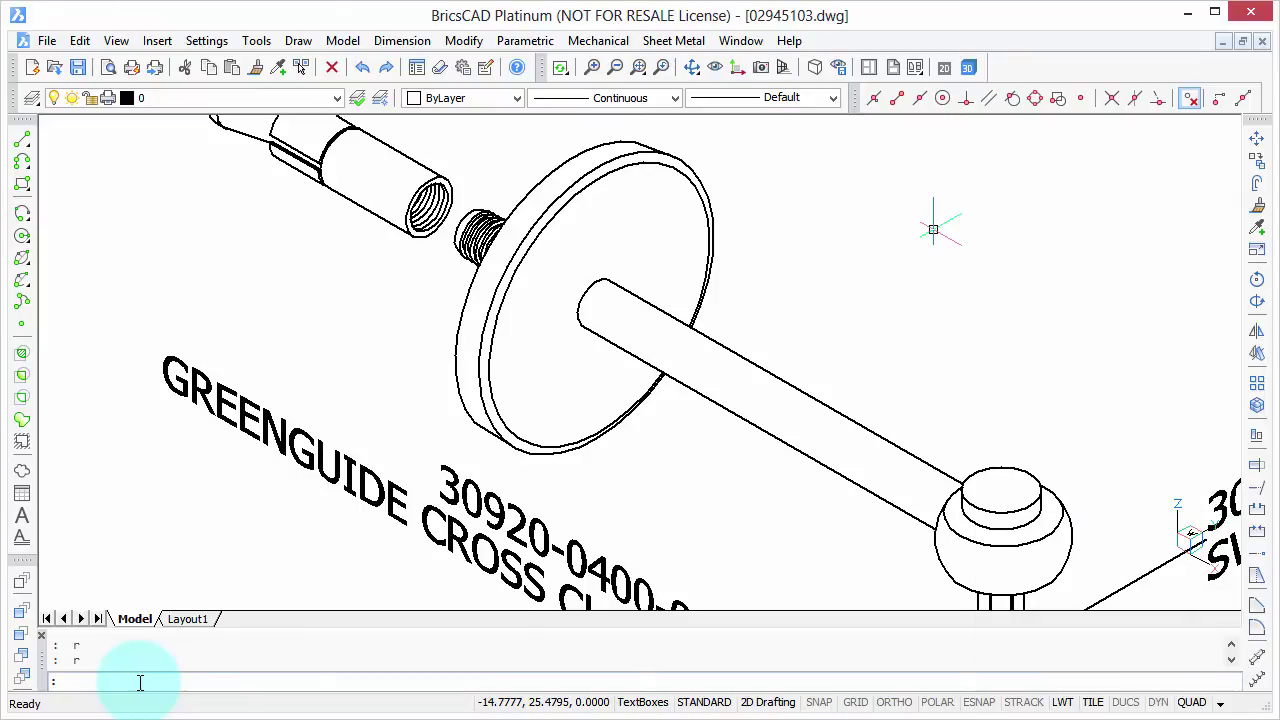
{"action": "key", "text": "ctrl+a"}
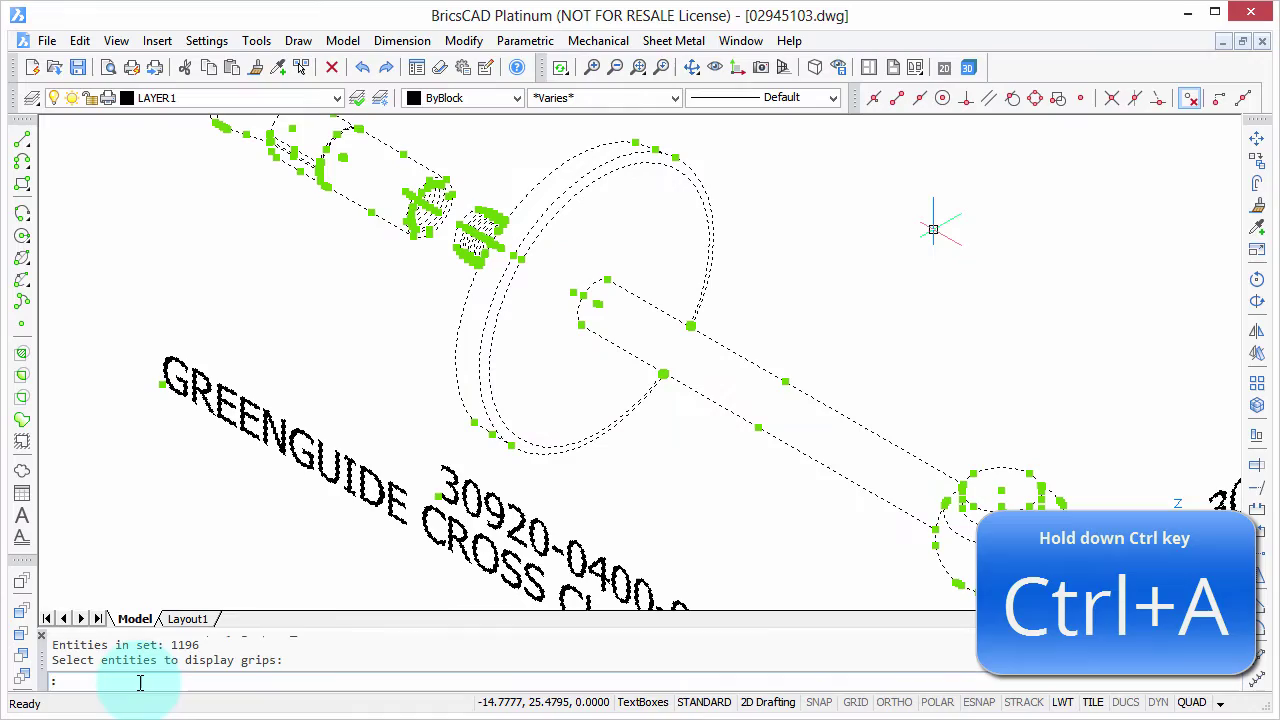
{"action": "key", "text": "Escape"}
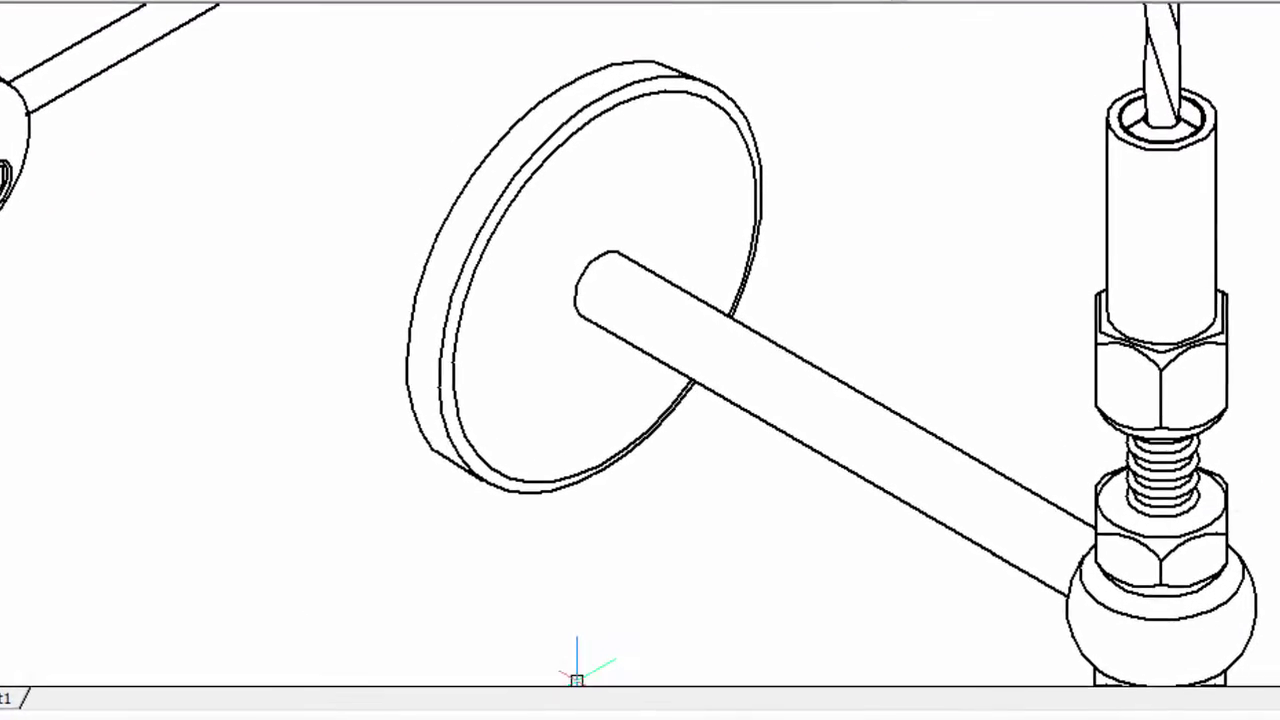
{"action": "key", "text": "F1"}
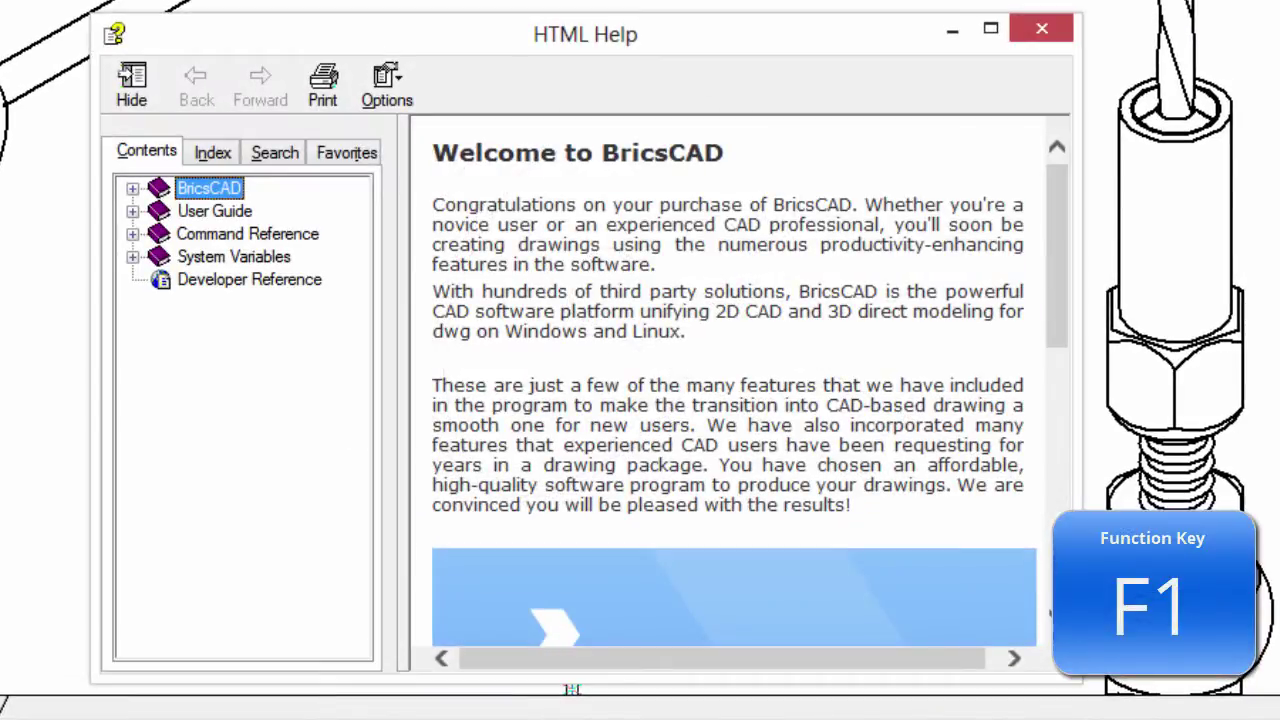
{"action": "left_click", "coordinate": [132, 212]}
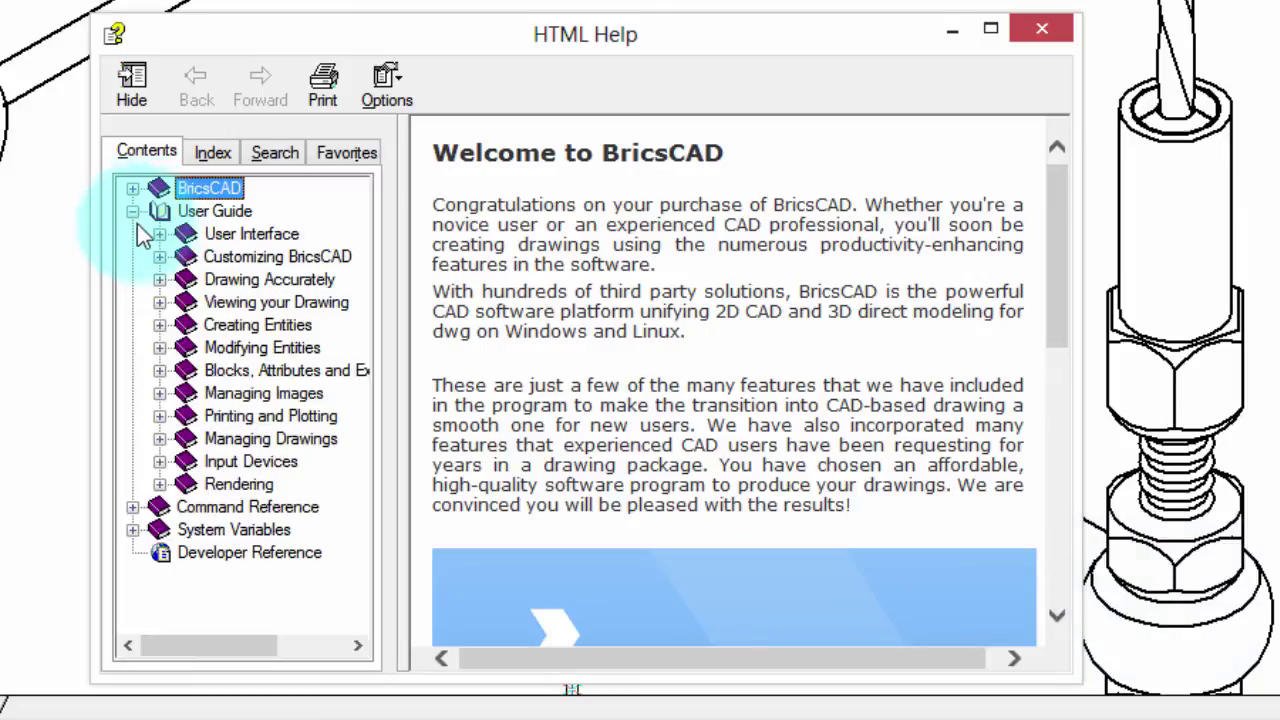
{"action": "left_click", "coordinate": [160, 234]}
{"action": "left_click", "coordinate": [240, 258]}
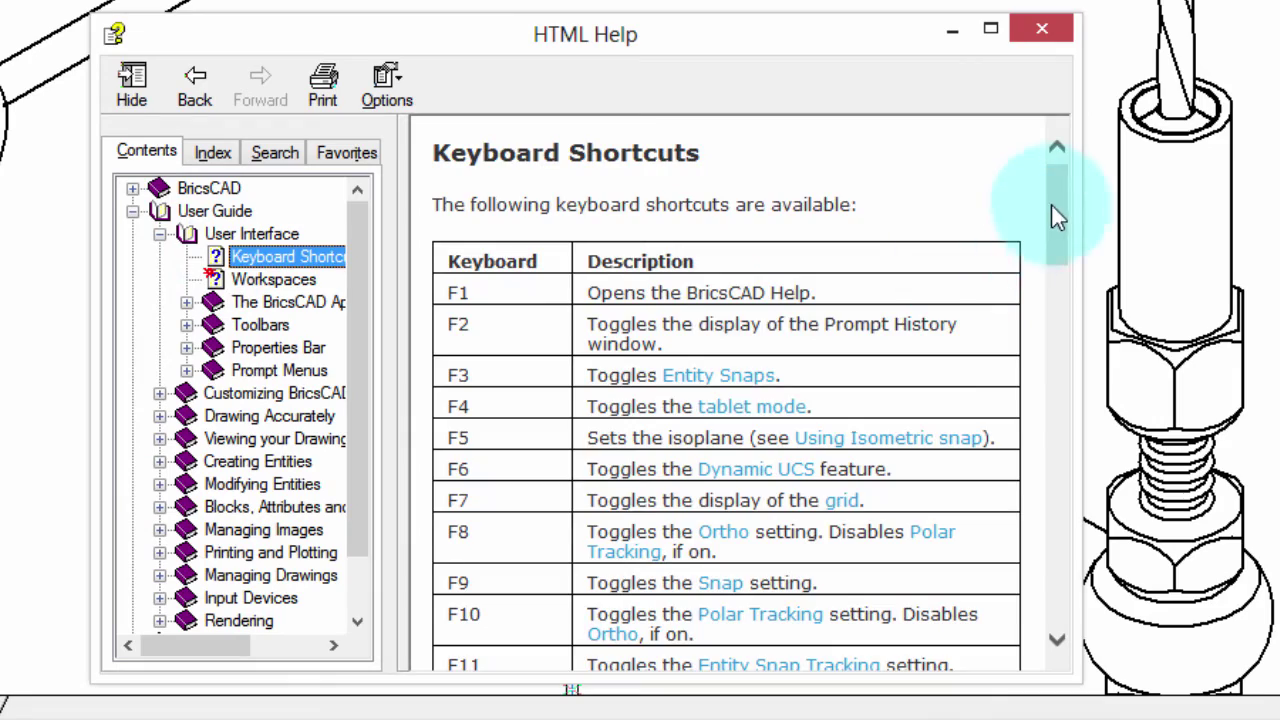
{"action": "left_click_drag", "start_coordinate": [1058, 218], "coordinate": [975, 185]}
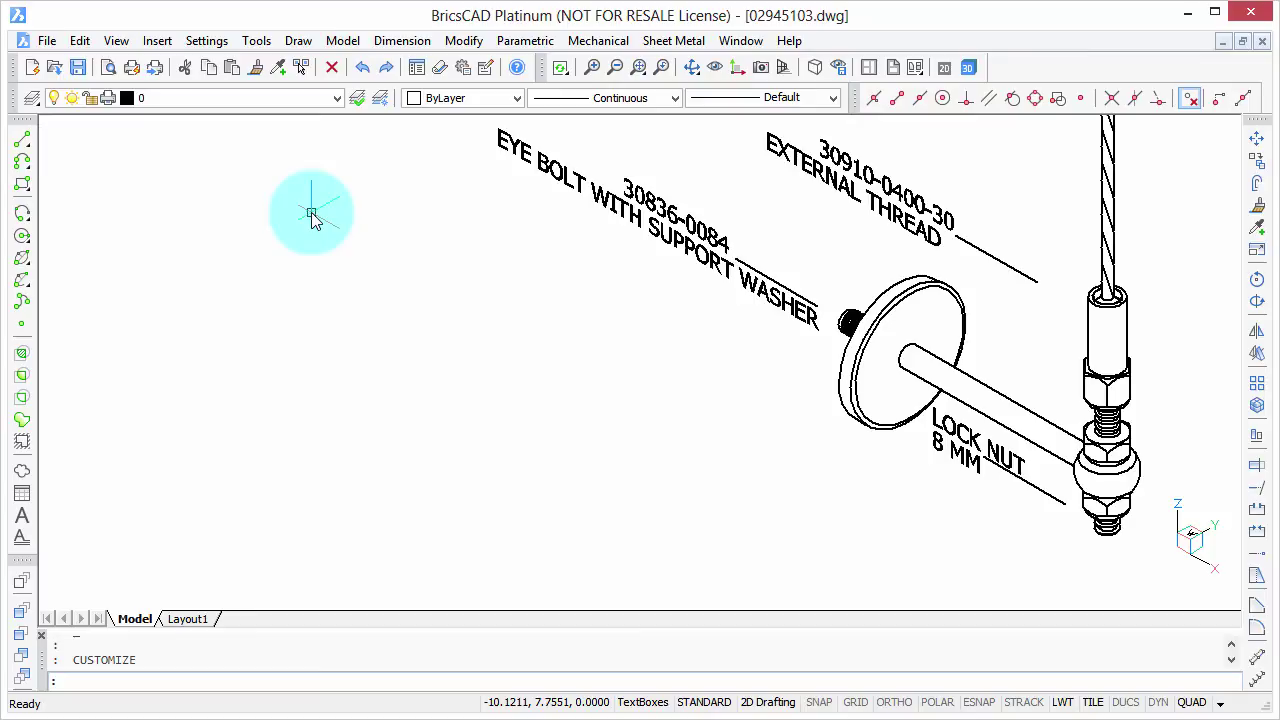
Open Tools > Customize on its Keyboard shortcuts tab.
{"action": "left_click", "coordinate": [258, 40]}
{"action": "left_click", "coordinate": [189, 602]}
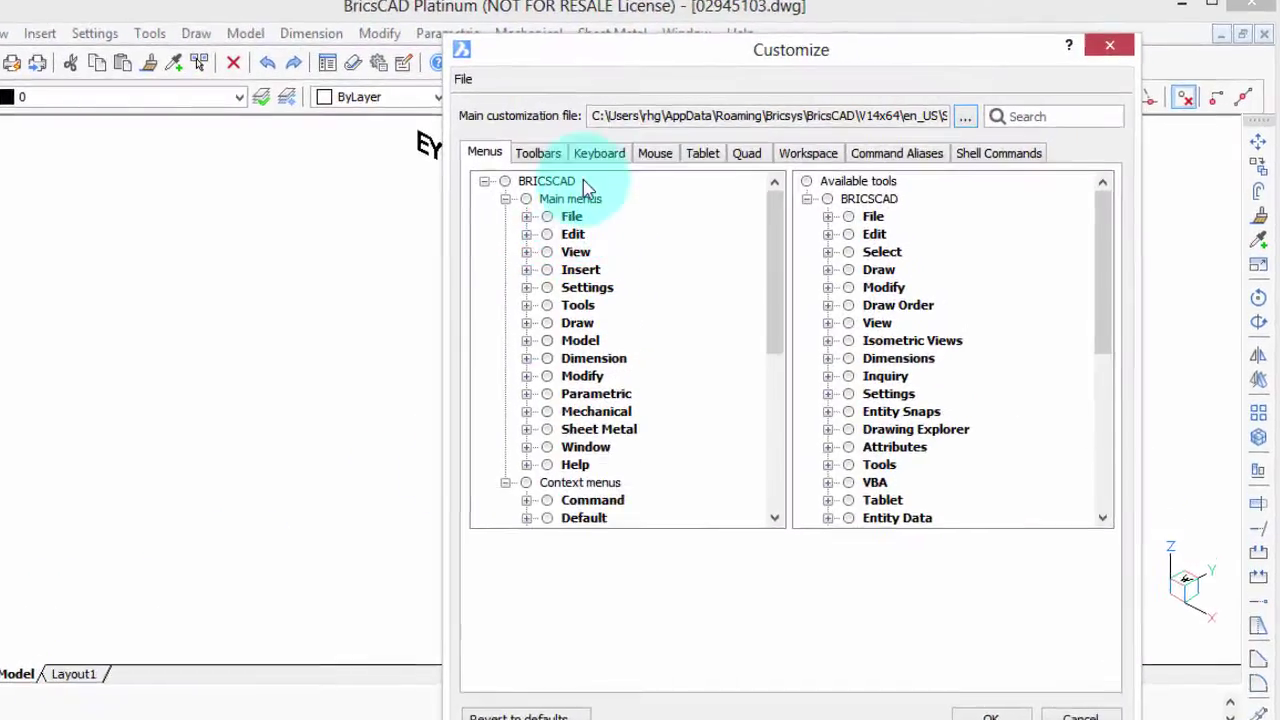
{"action": "left_click", "coordinate": [599, 153]}
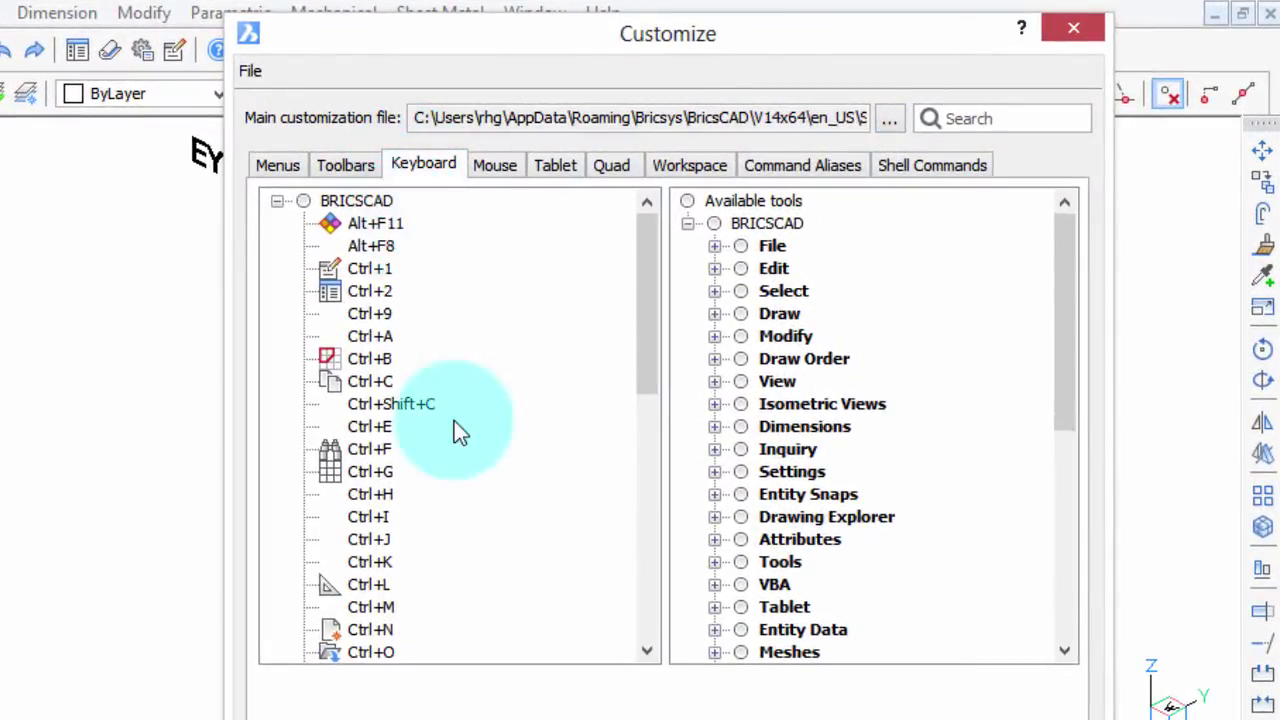
{"action": "left_click_drag", "start_coordinate": [657, 332], "coordinate": [643, 357]}
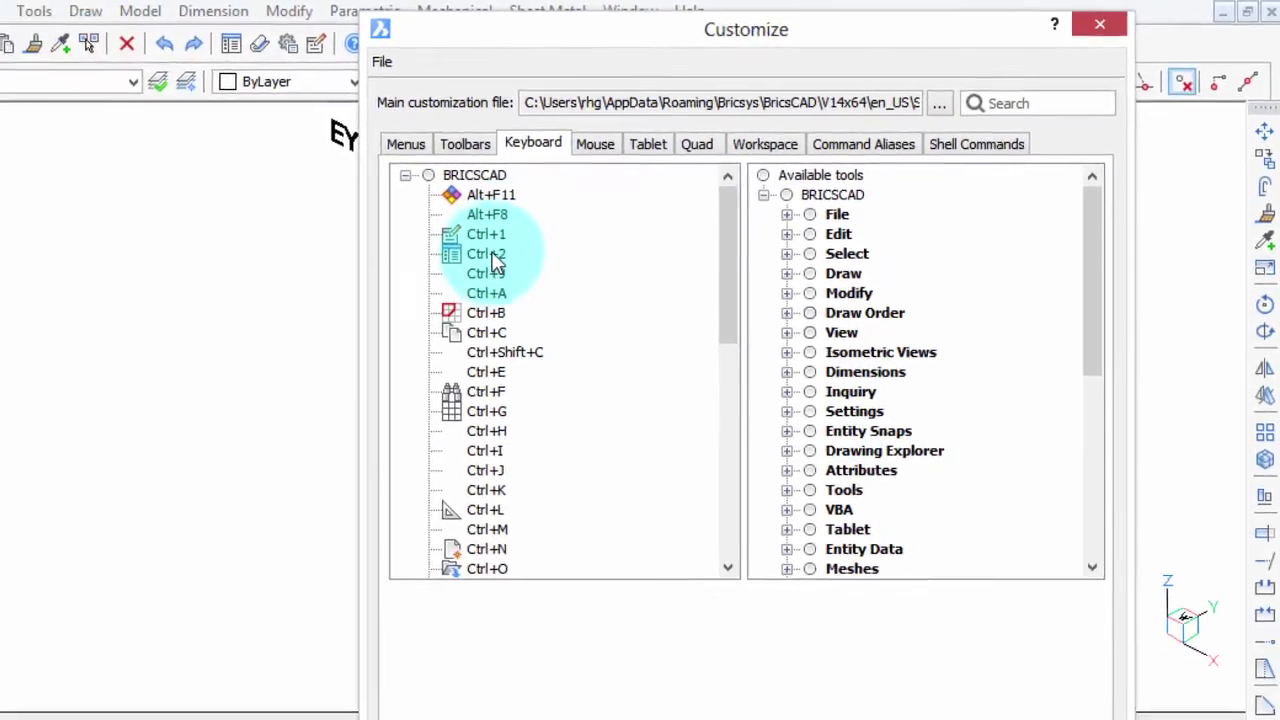
Inspect the Ctrl+2, Ctrl+B and Ctrl+C shortcuts, ending on Ctrl+C's copyclip command.
{"action": "left_click", "coordinate": [414, 278]}
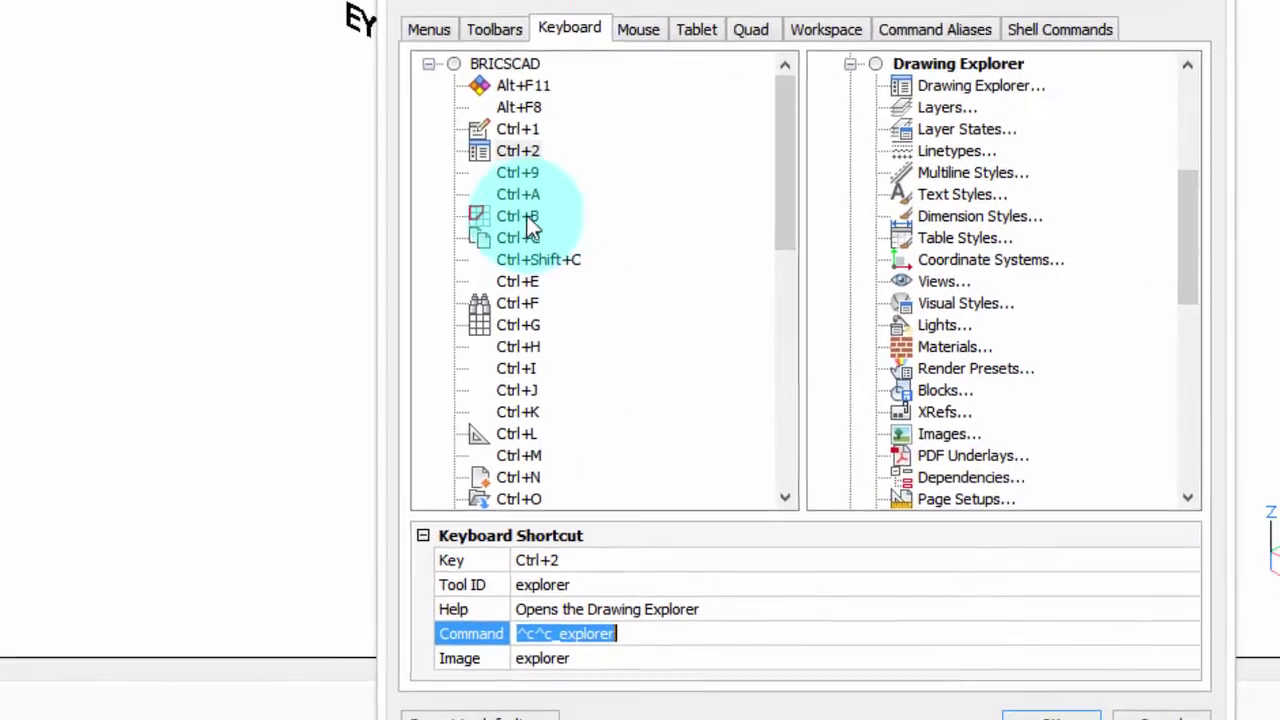
{"action": "left_click", "coordinate": [522, 216]}
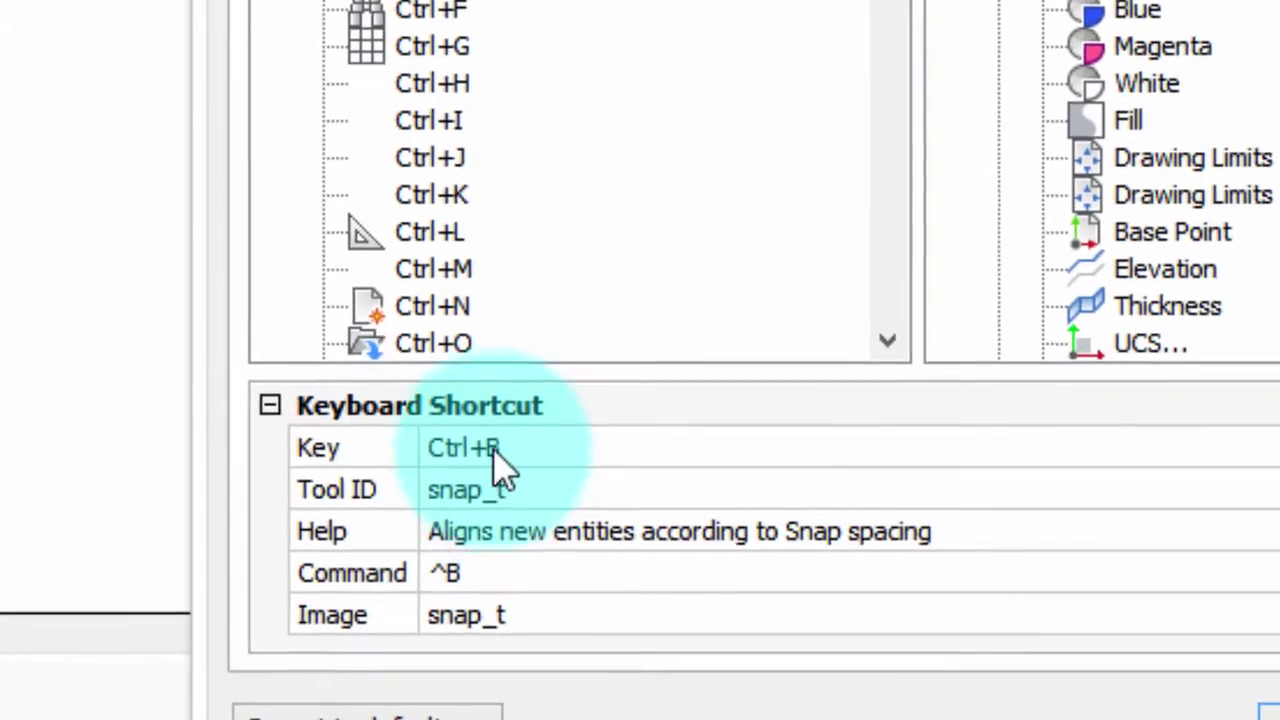
{"action": "left_click", "coordinate": [522, 524]}
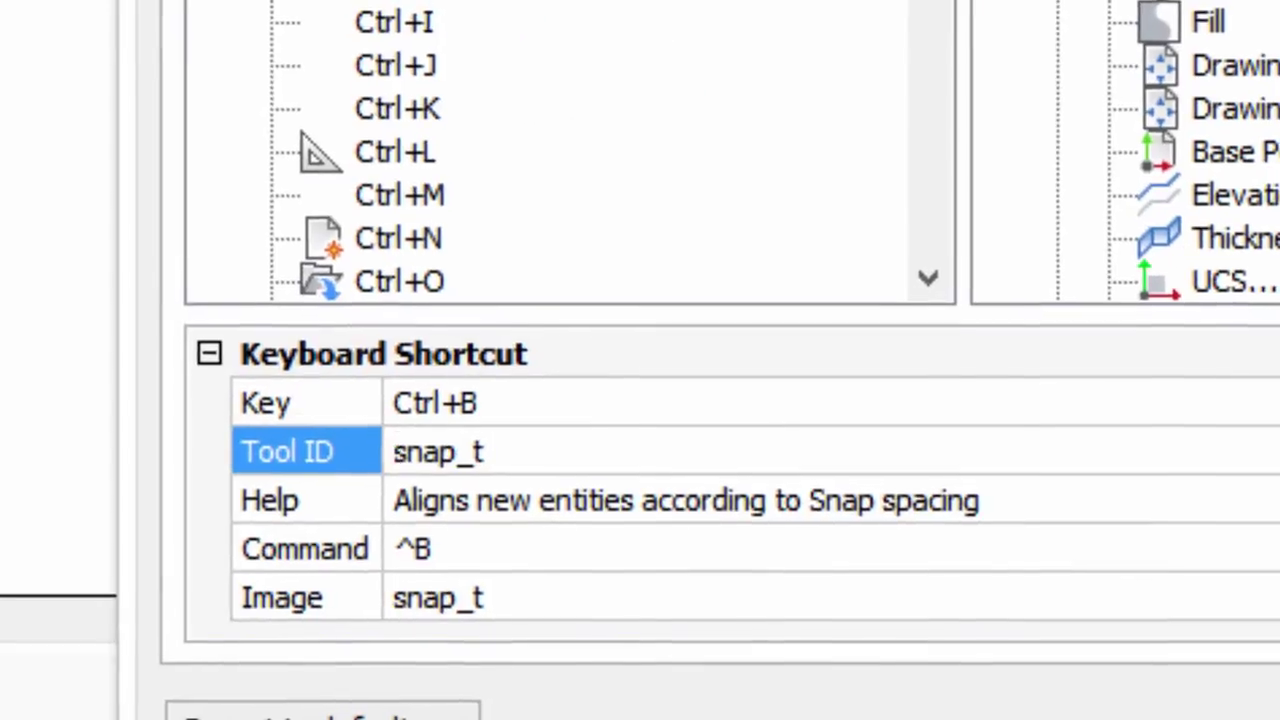
{"action": "left_click", "coordinate": [410, 0]}
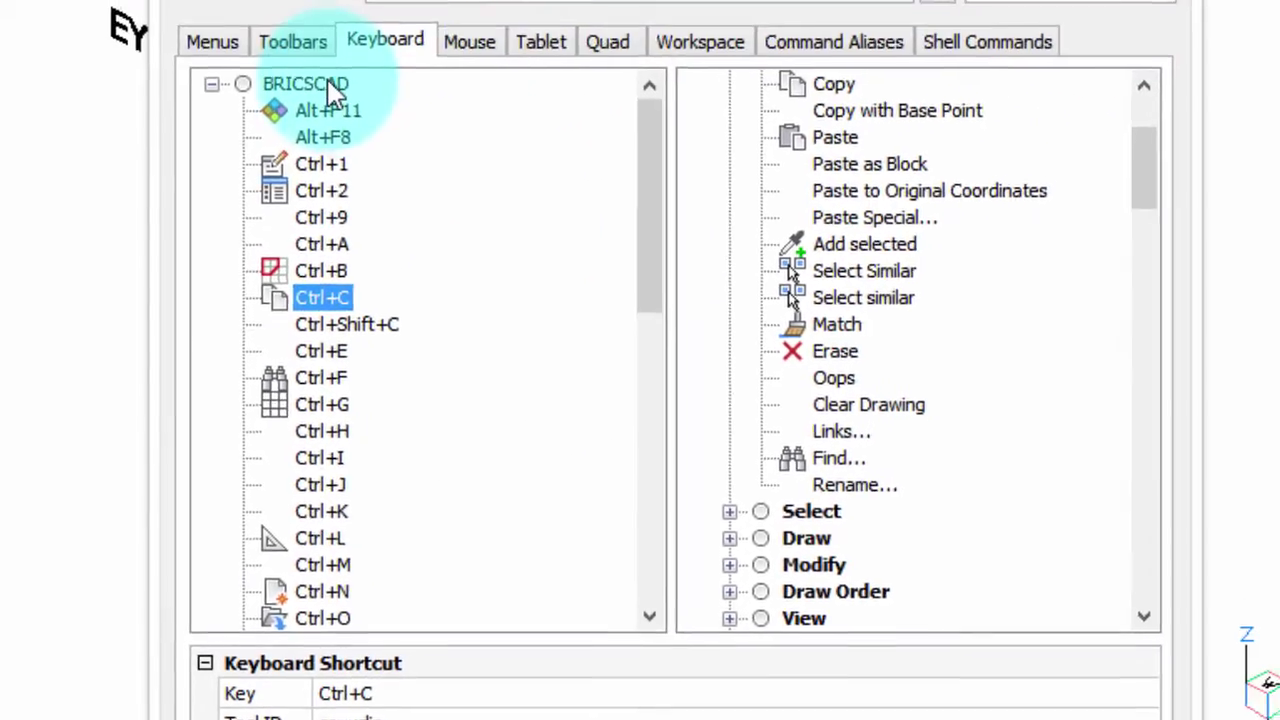
Append a Ctrl+3 shortcut under BRICSCAD running File > Working Sets, and apply with OK.
{"action": "right_click", "coordinate": [330, 87]}
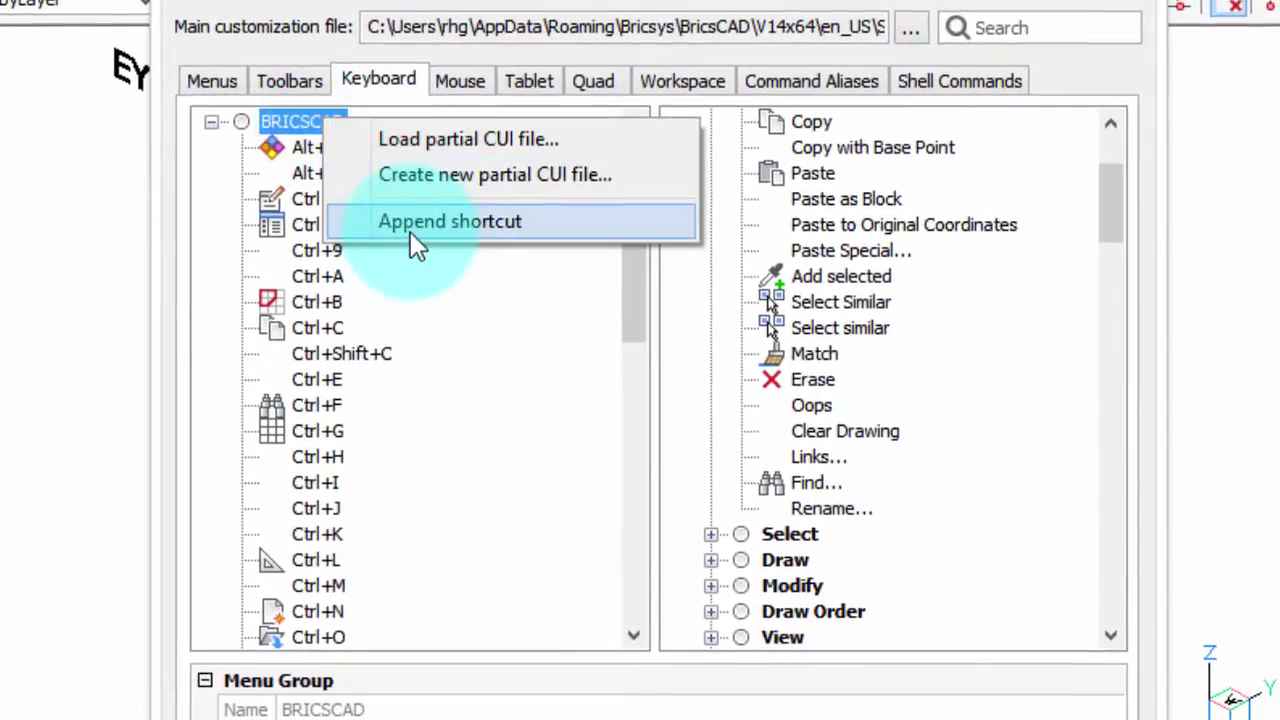
{"action": "left_click", "coordinate": [410, 236]}
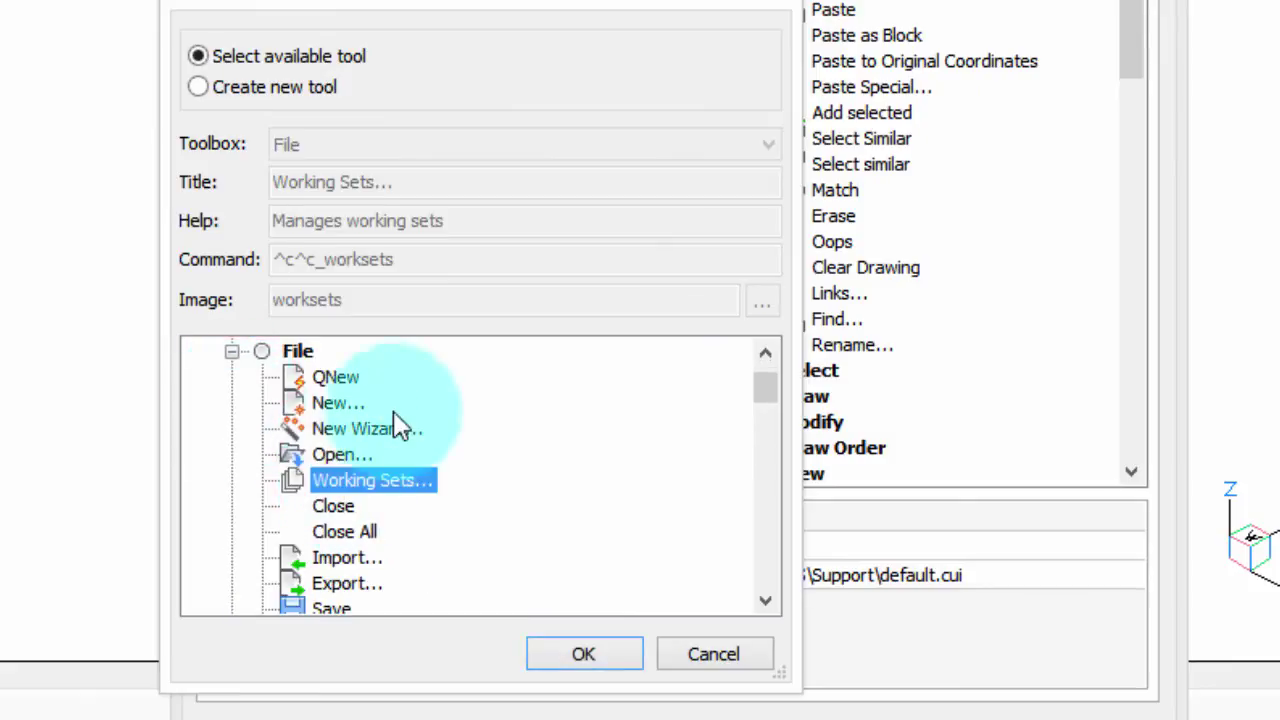
{"action": "left_click", "coordinate": [588, 660]}
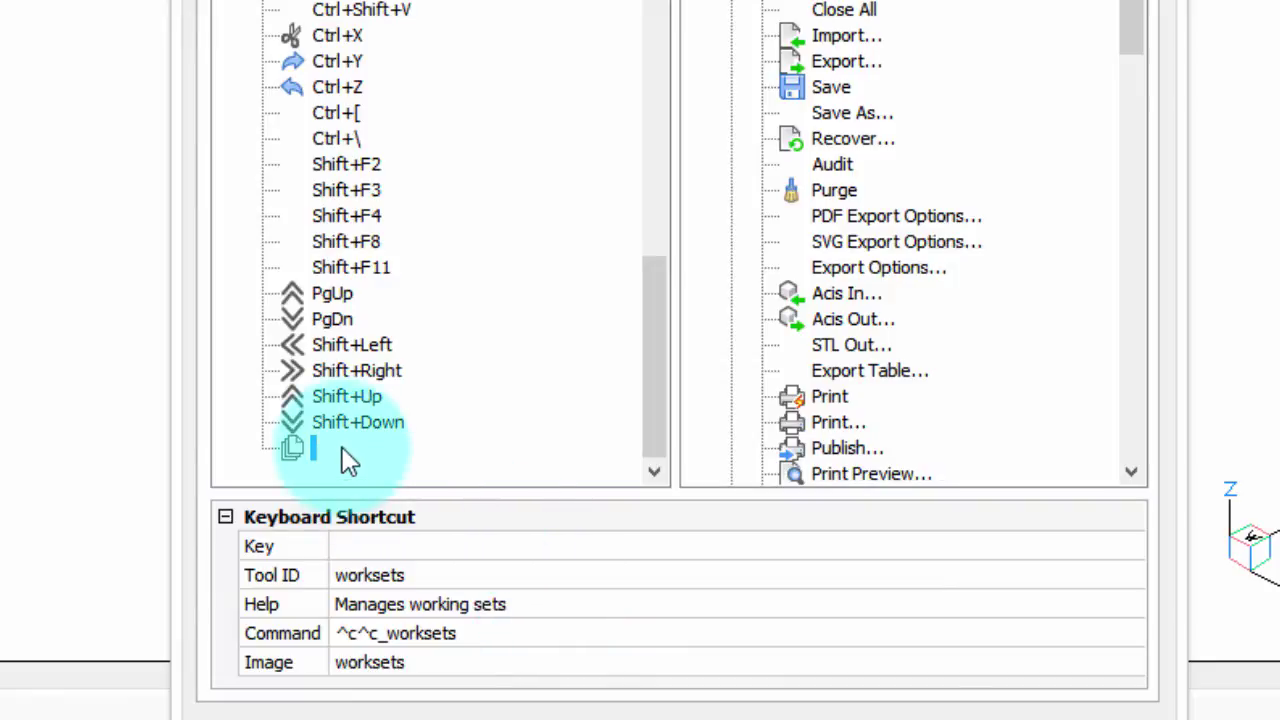
{"action": "left_click", "coordinate": [366, 546]}
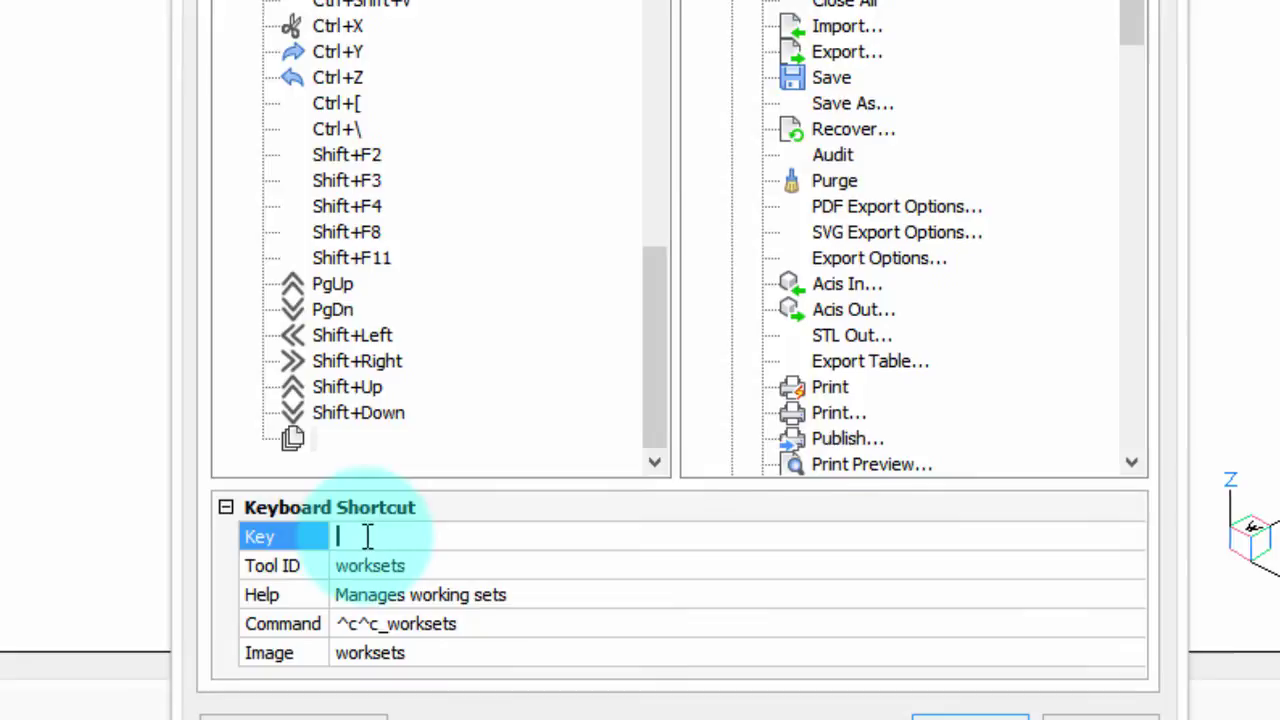
{"action": "key", "text": "ctrl+3"}
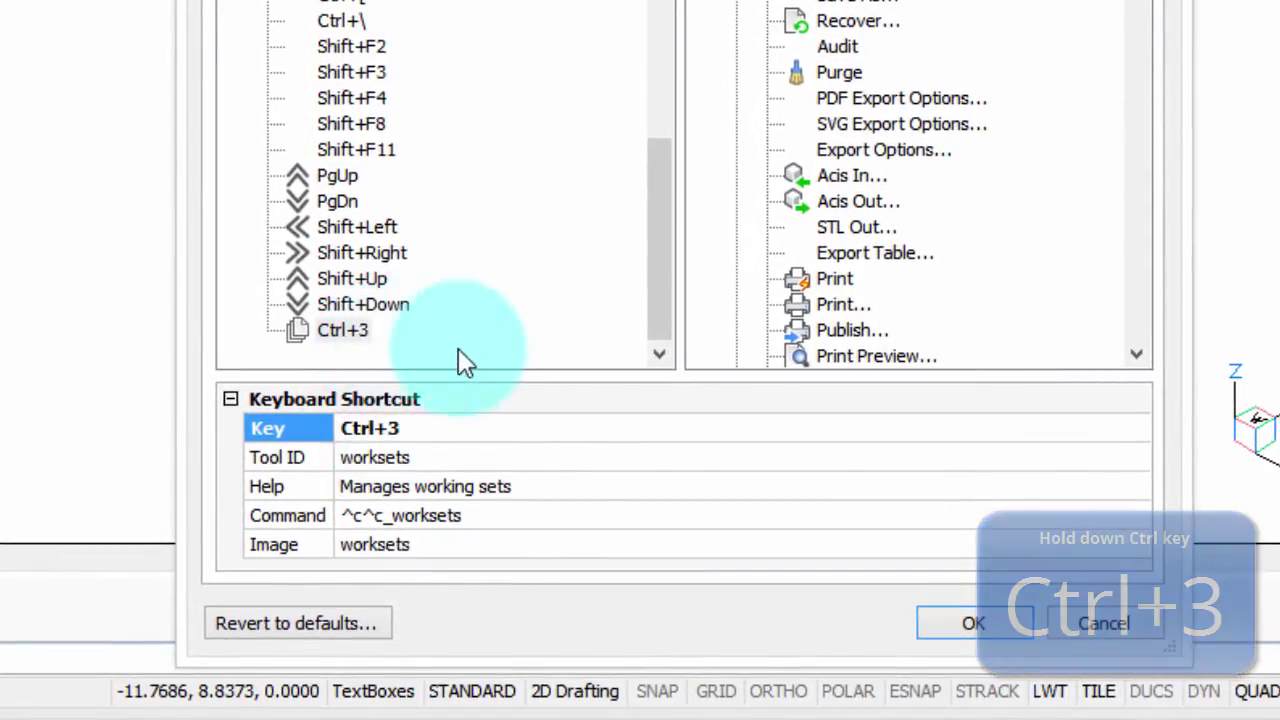
{"action": "left_click", "coordinate": [961, 617]}
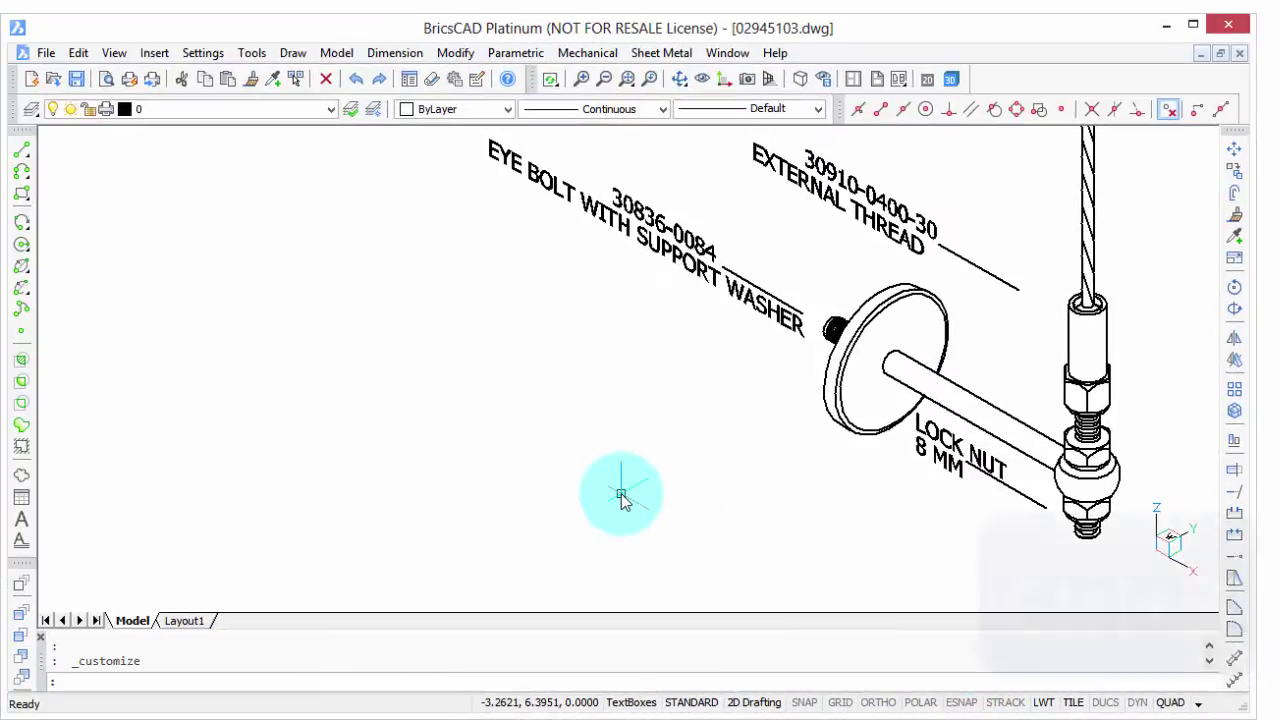
{"action": "key", "text": "ctrl+3"}
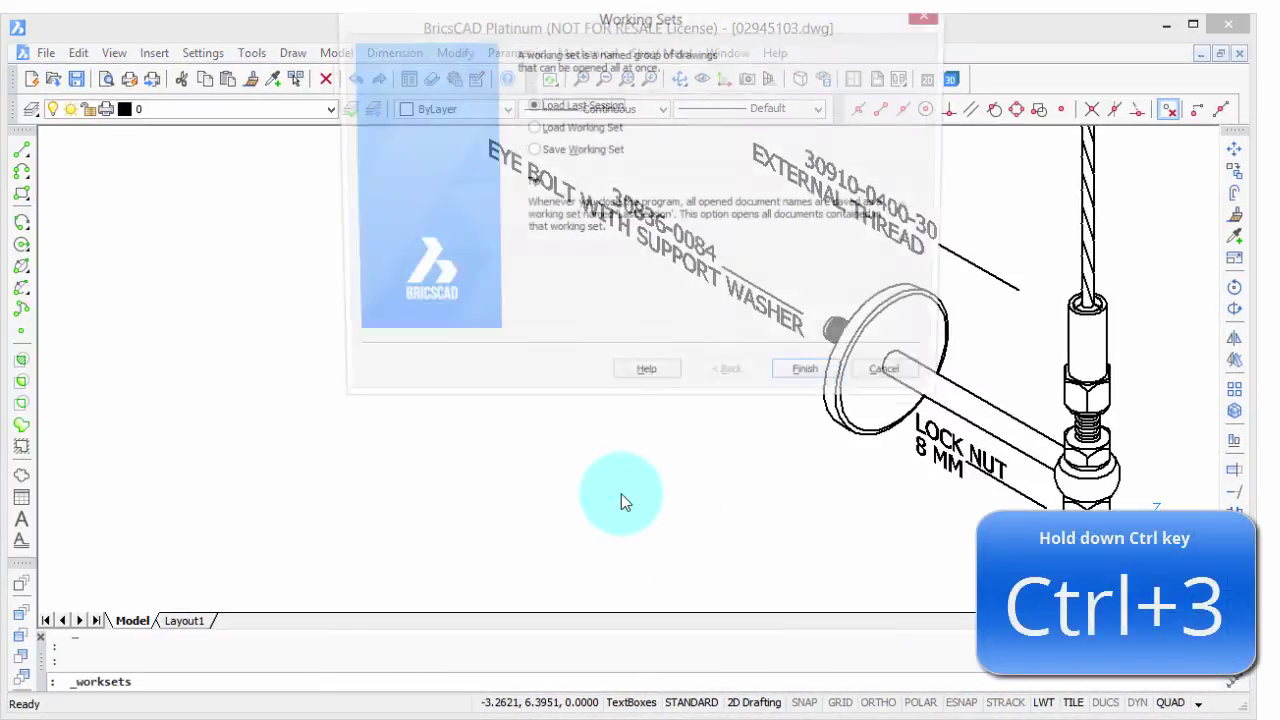
{"action": "left_click_drag", "start_coordinate": [513, 22], "coordinate": [513, 178]}
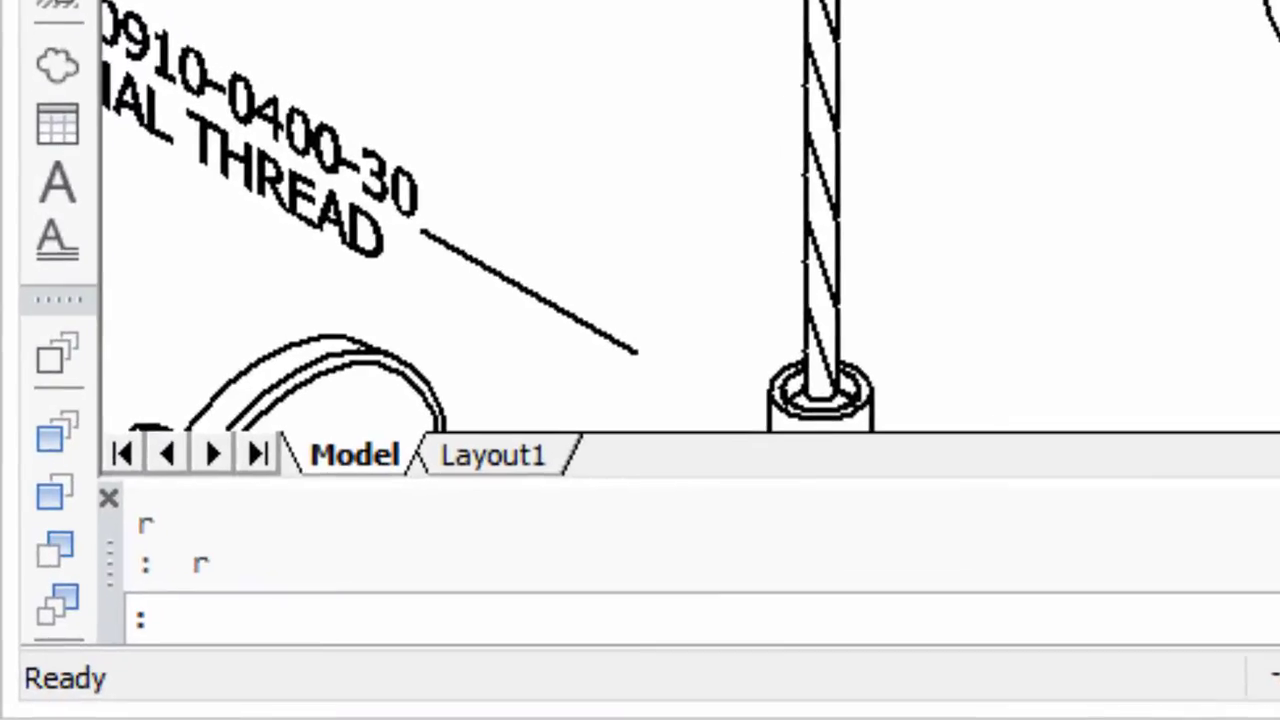
{"action": "key", "text": "F4"}
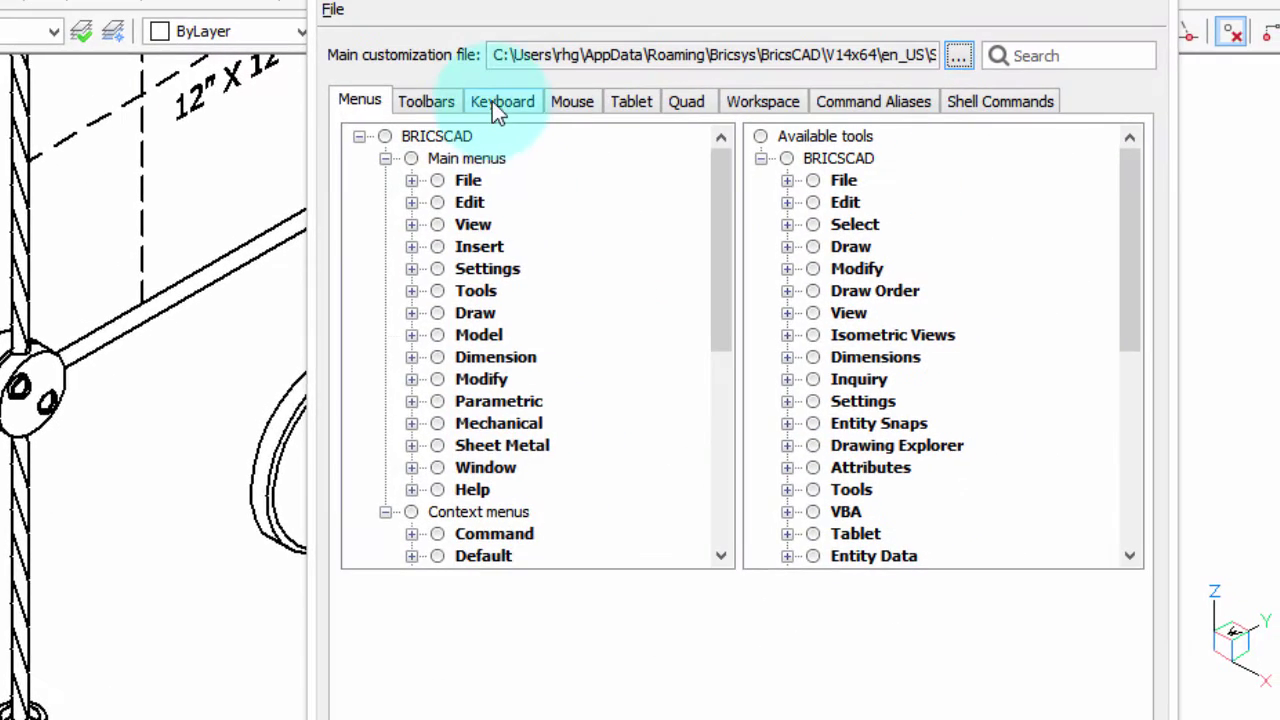
Append a BRICSCAD keyboard shortcut running File > Close All and assign it the F4 key.
{"action": "left_click", "coordinate": [500, 103]}
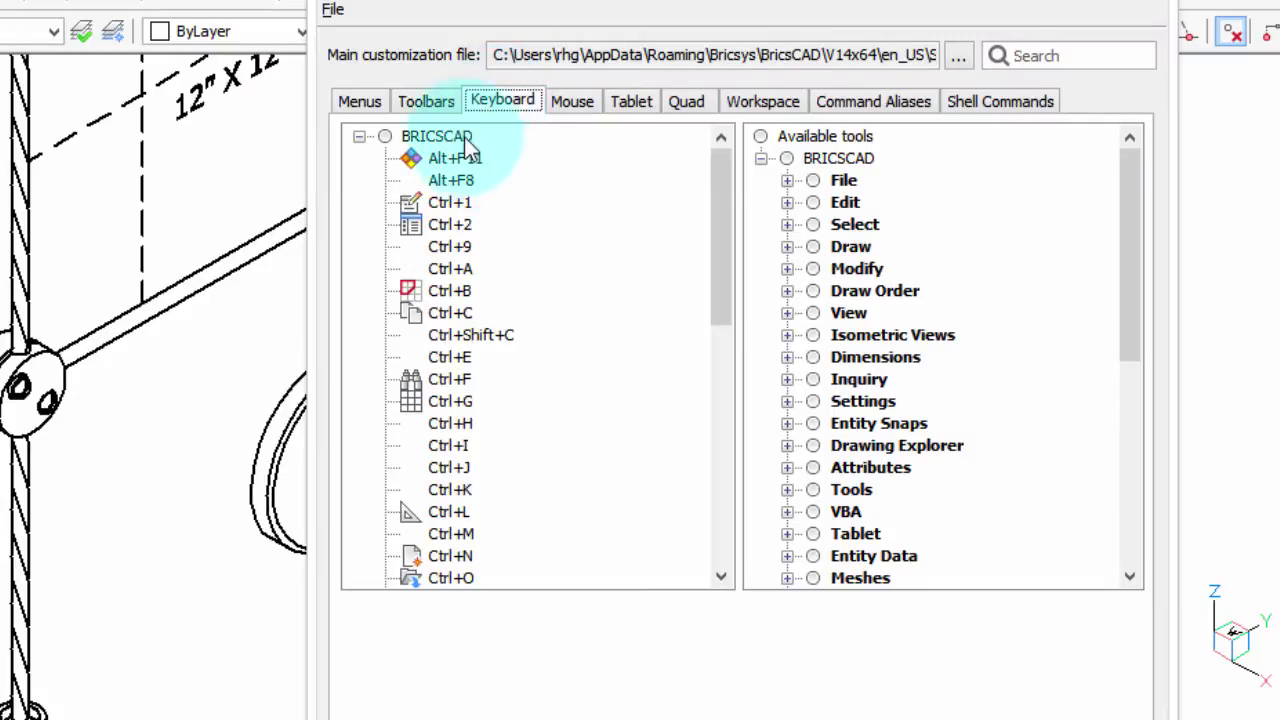
{"action": "right_click", "coordinate": [465, 141]}
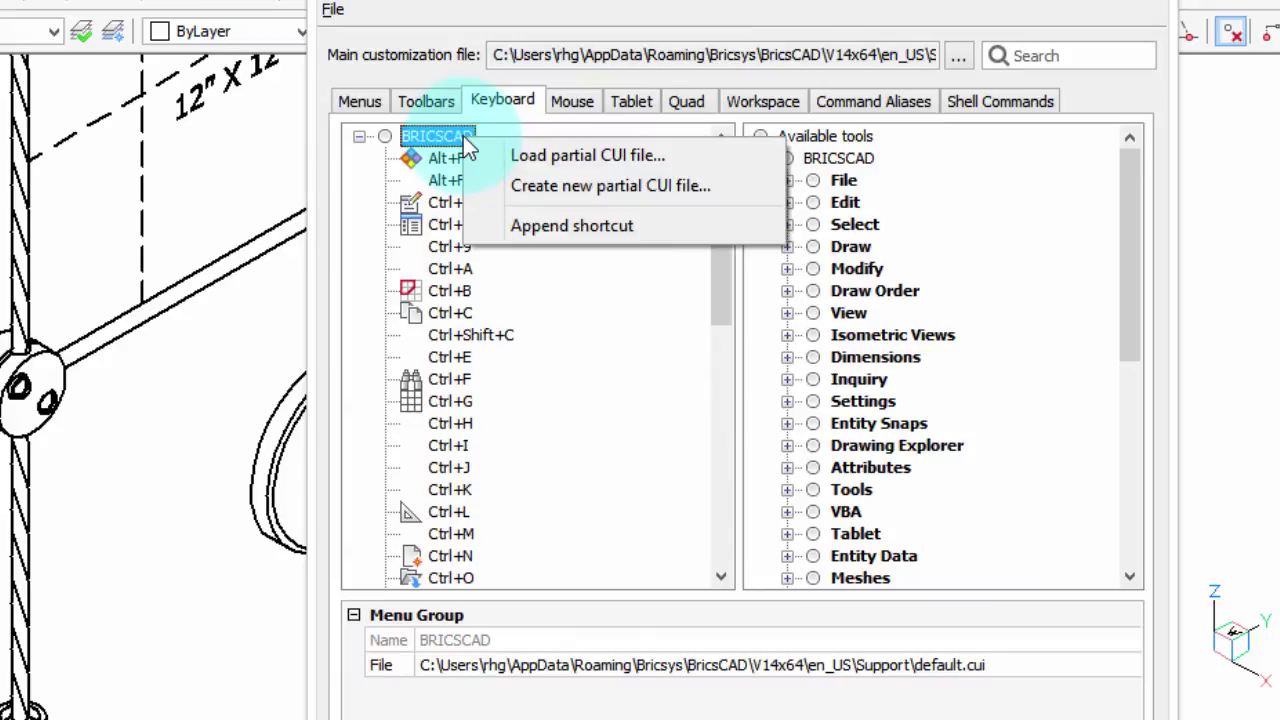
{"action": "left_click", "coordinate": [522, 228]}
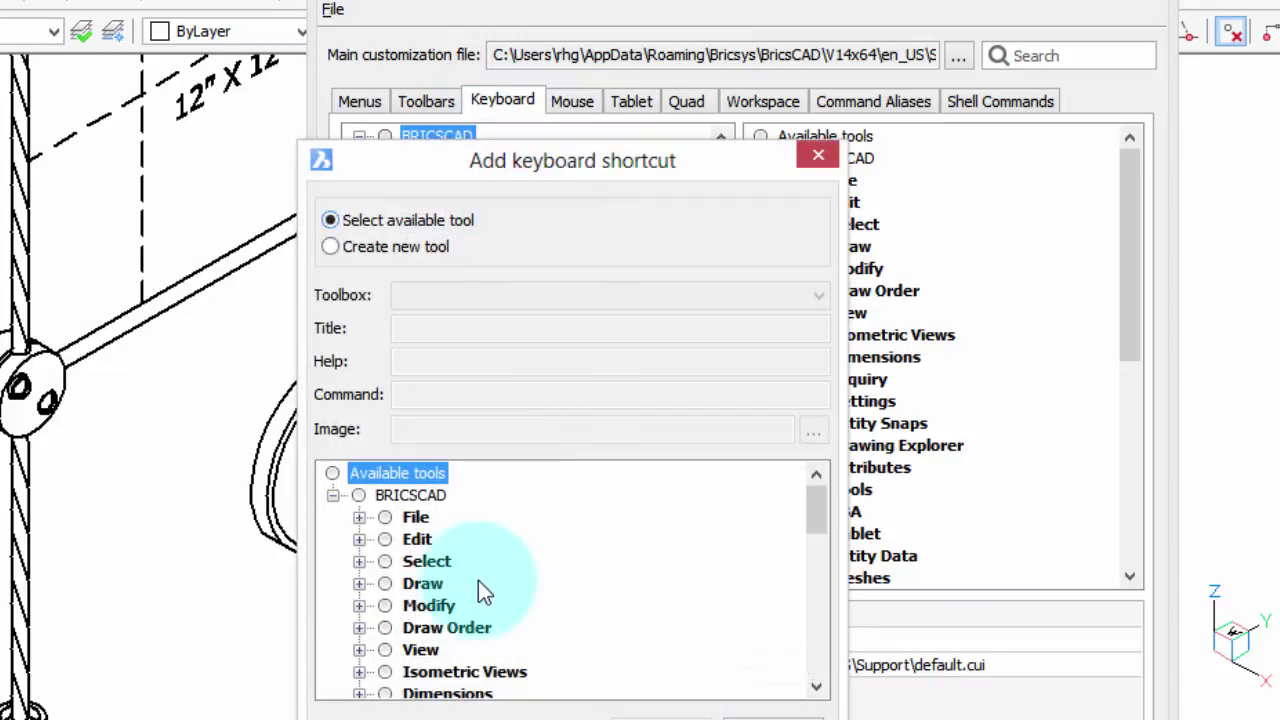
{"action": "left_click", "coordinate": [359, 517]}
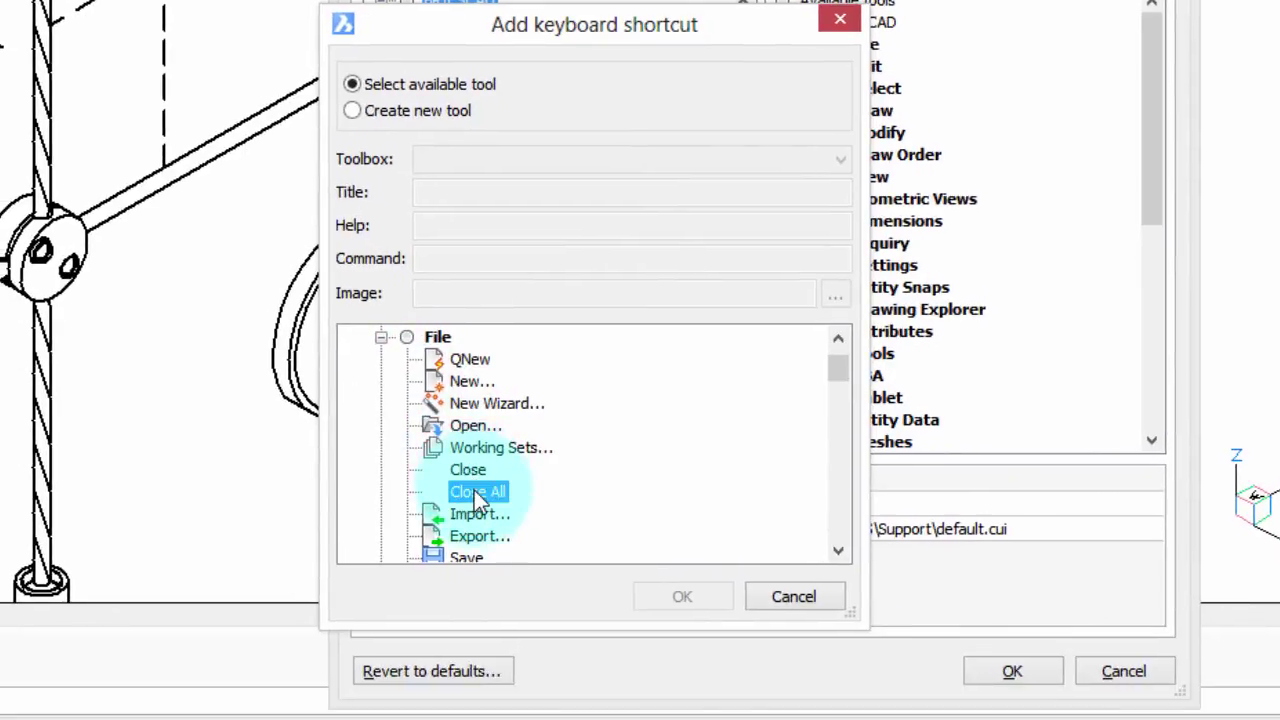
{"action": "left_click", "coordinate": [460, 580]}
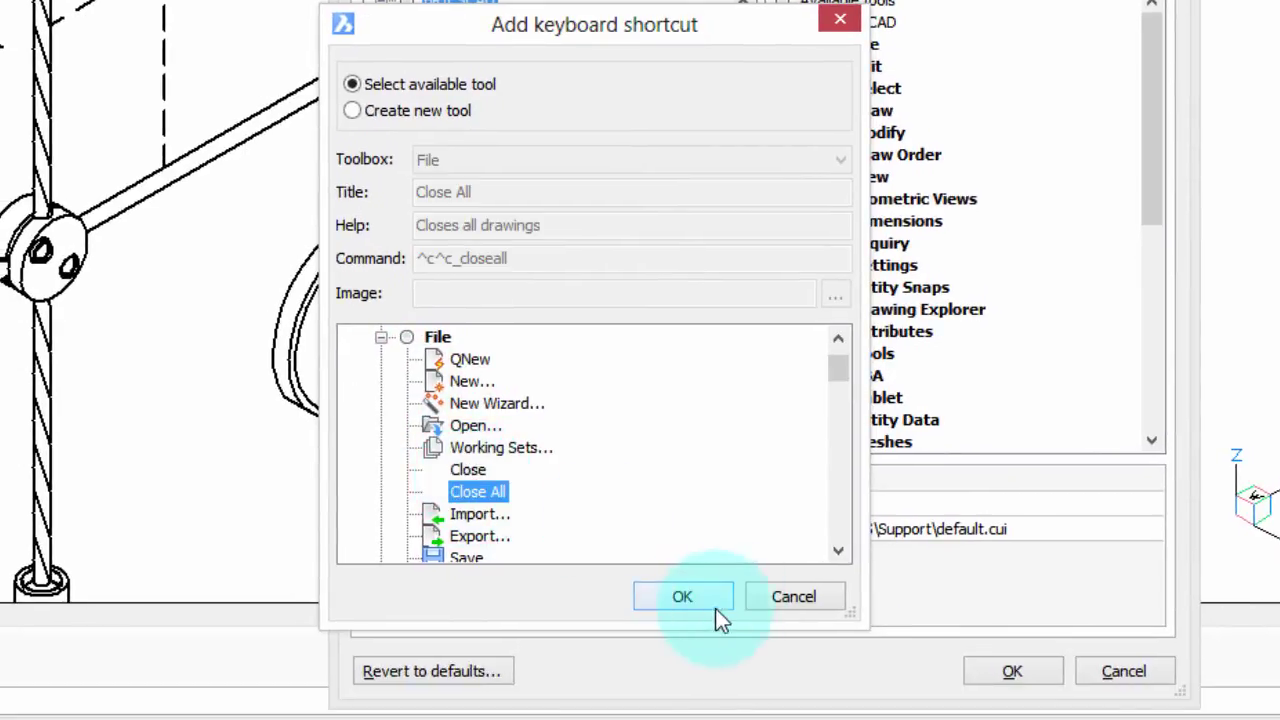
{"action": "left_click", "coordinate": [700, 598]}
{"action": "left_click", "coordinate": [551, 506]}
{"action": "key", "text": "F4"}
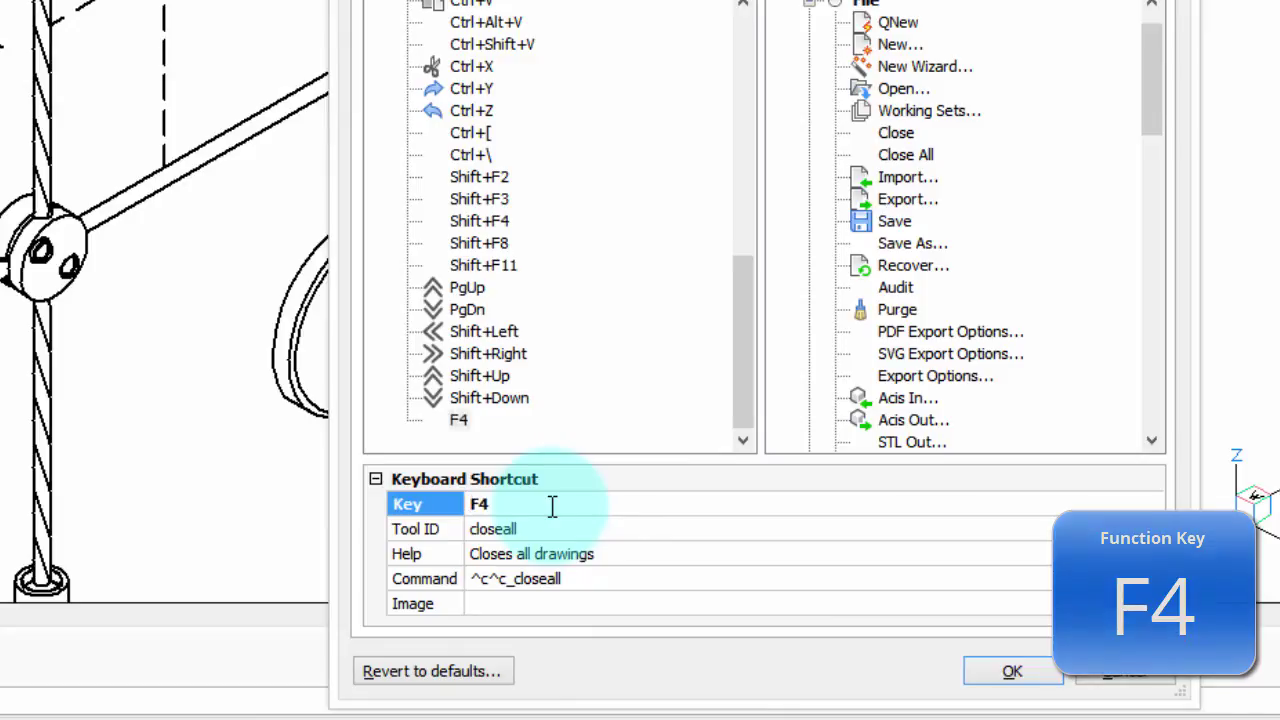
Apply the shortcut changes, then press F4 to run Close All on 02945103.dwg.
{"action": "left_click", "coordinate": [988, 671]}
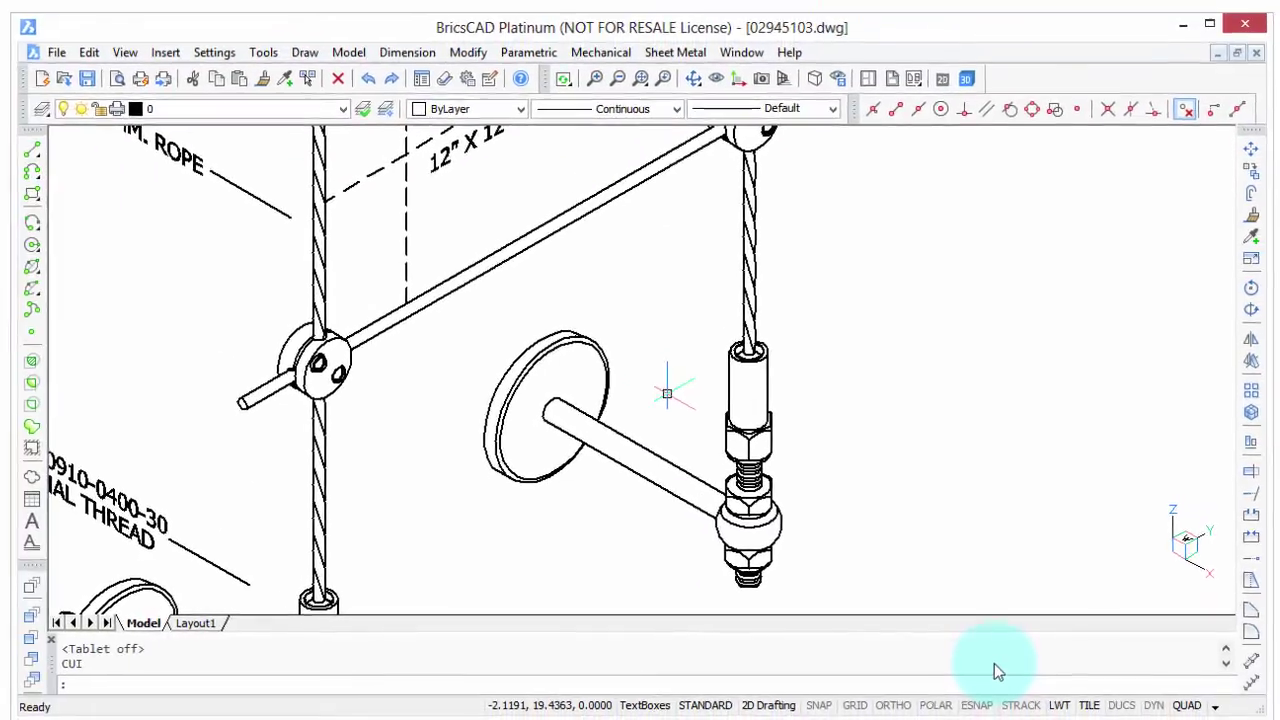
{"action": "key", "text": "F4"}
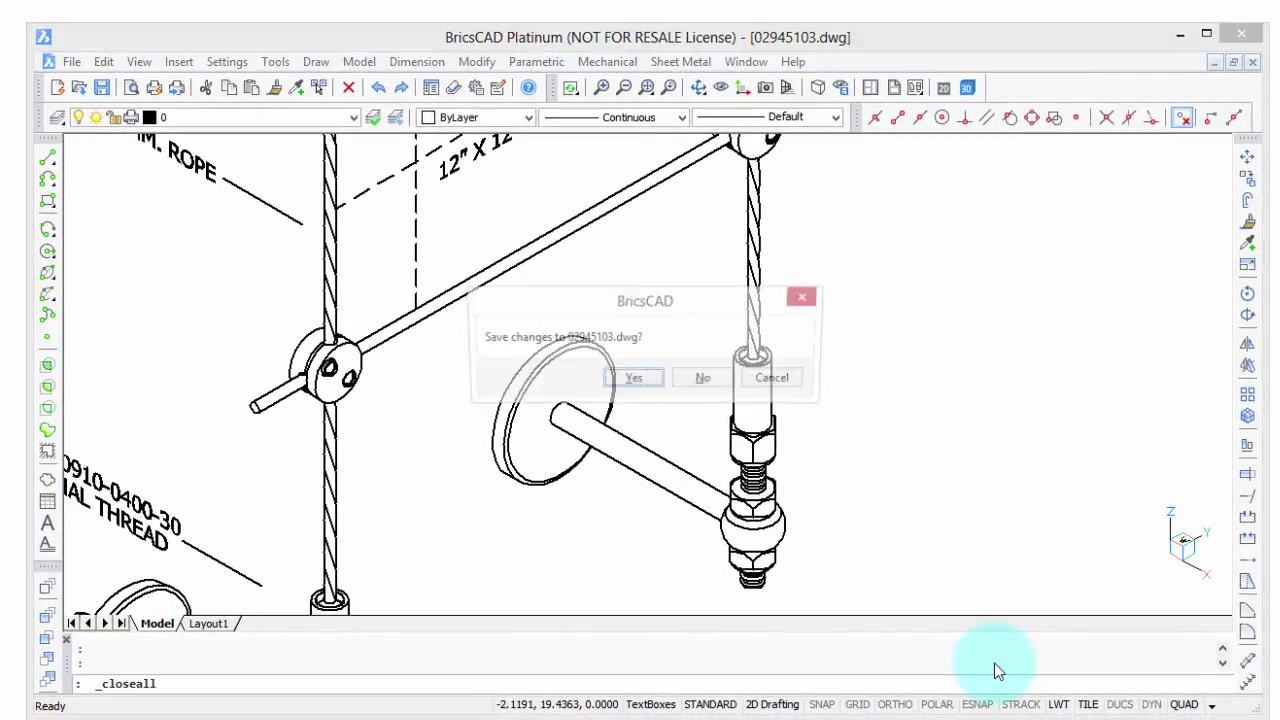